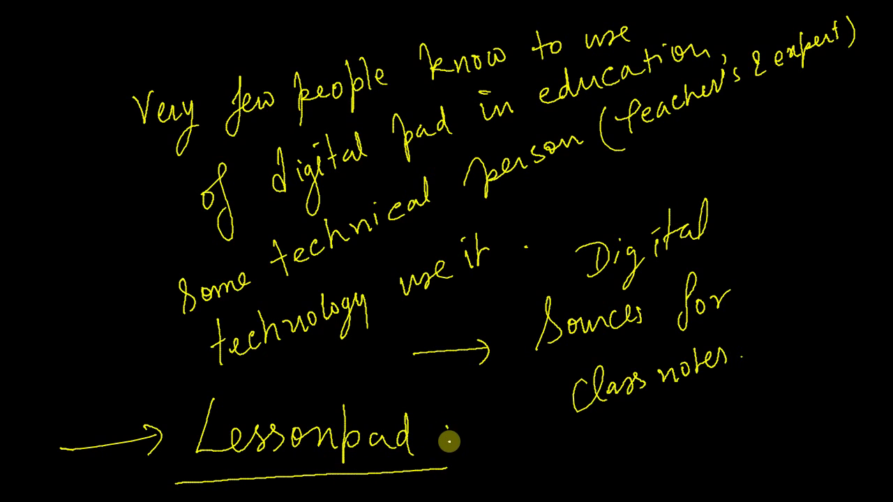
Finish the colon after 'Lessonpad' in the notes, then bring up the lessonpad.co.uk home page.
left_click(448, 441)
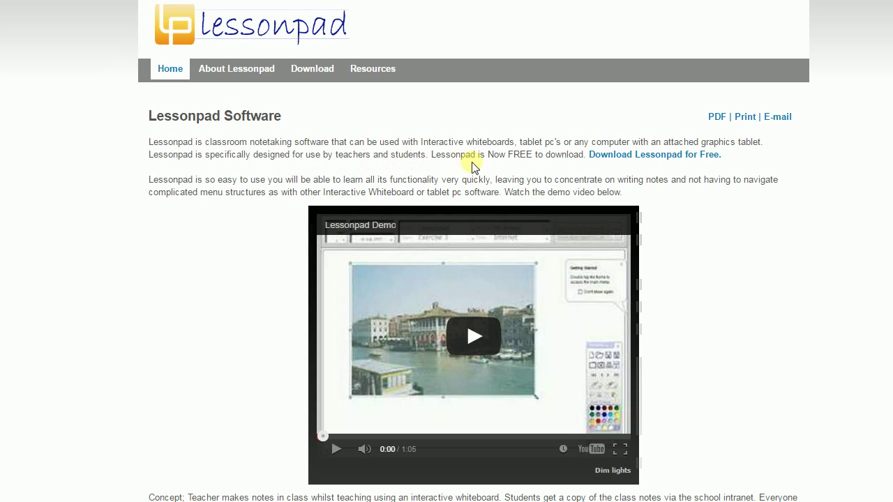
Play the 1:05 Lessonpad demo video on the home page.
left_click(554, 367)
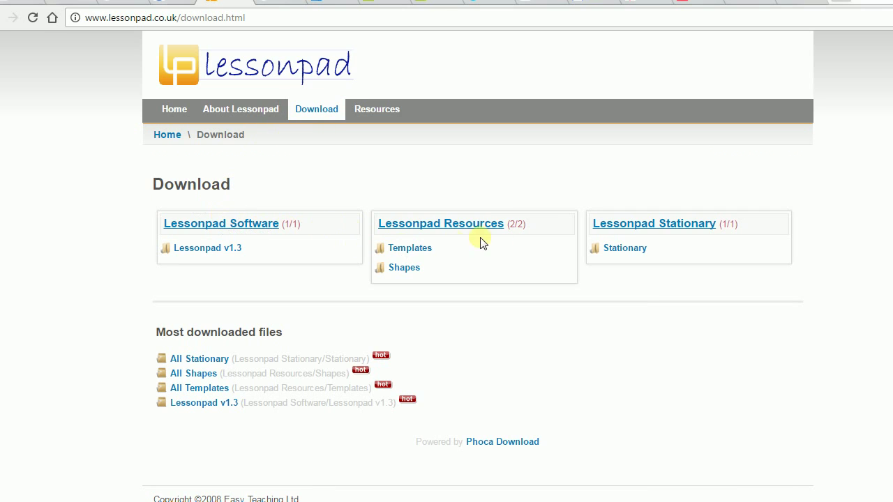
Go into the Lessonpad Software downloads and open the Lessonpad v1.3 file listing.
left_click(258, 227)
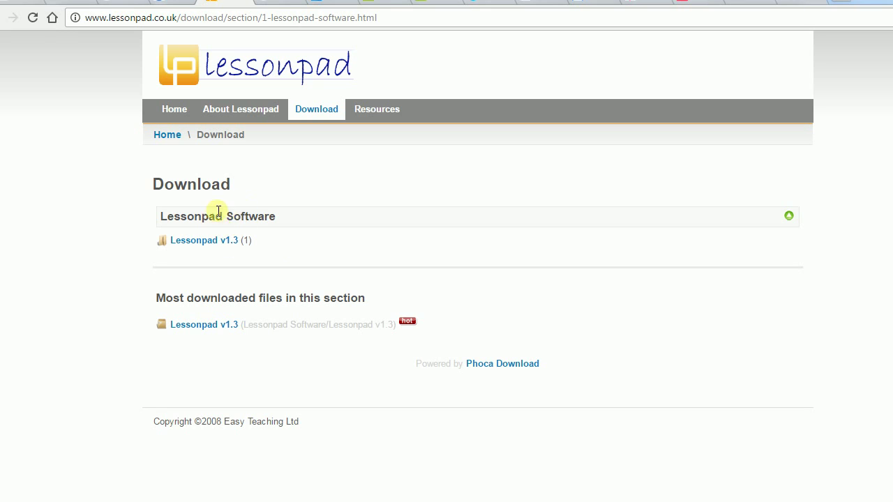
left_click(207, 244)
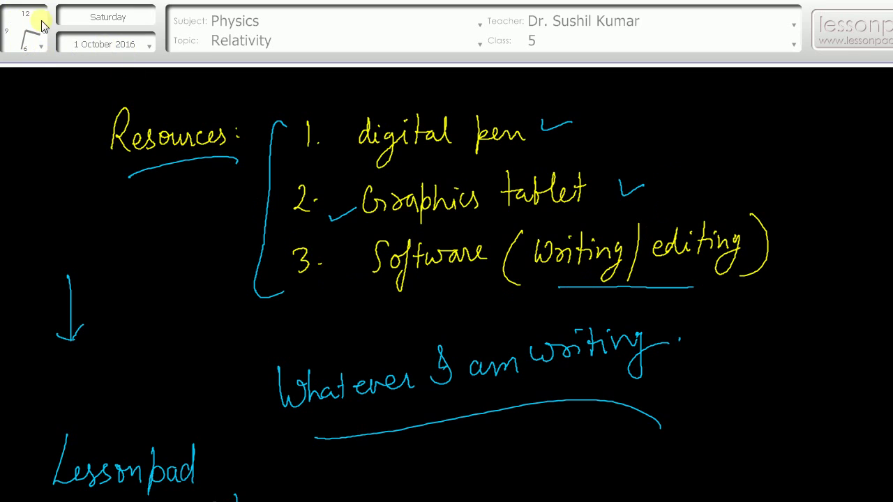
left_click(147, 48)
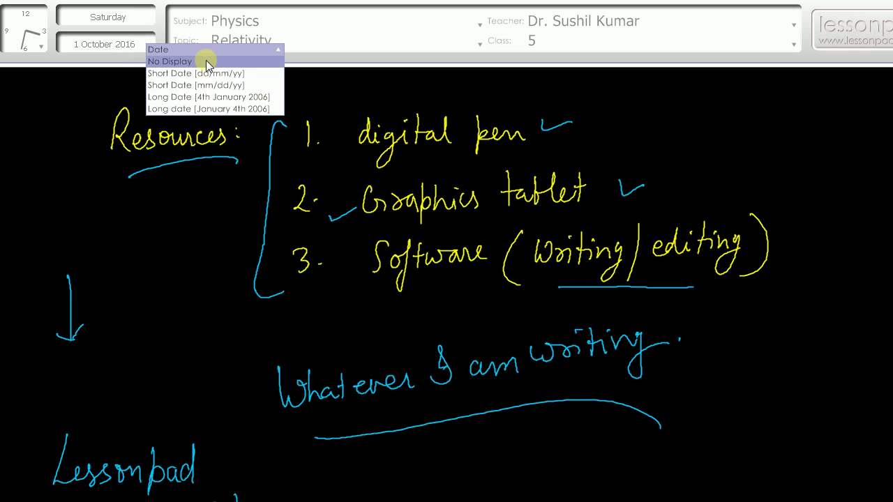
left_click(112, 70)
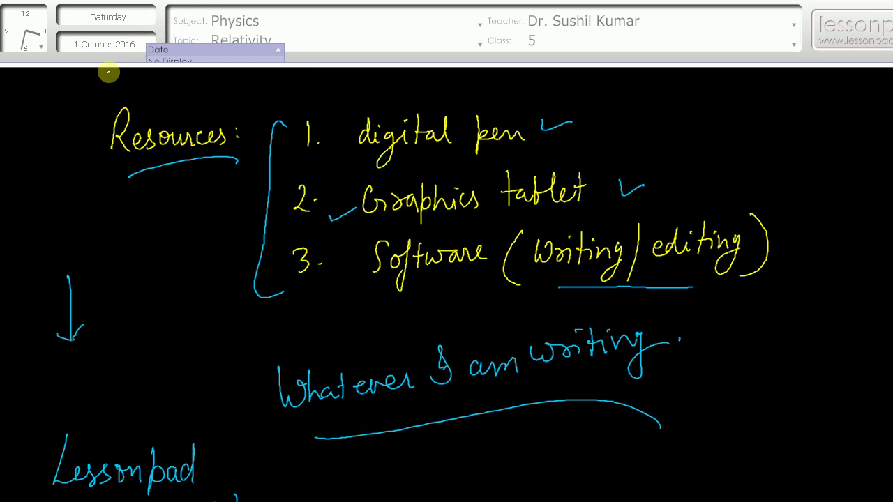
left_click(480, 26)
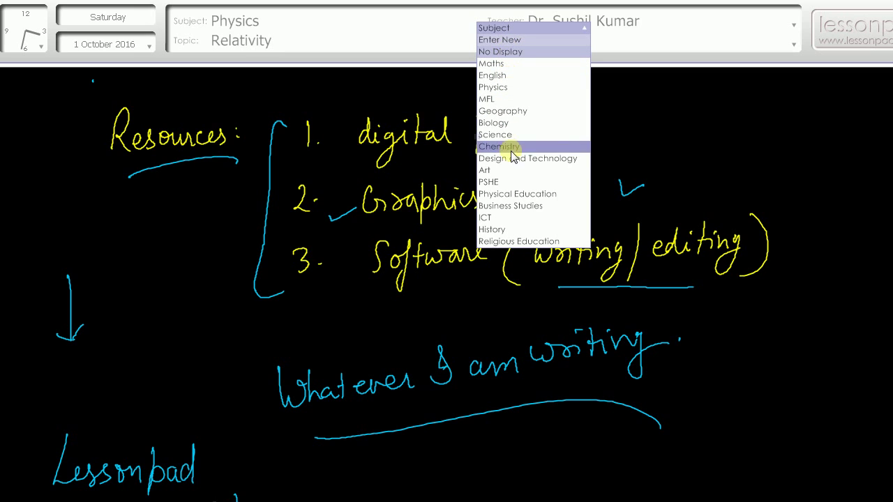
left_click(516, 40)
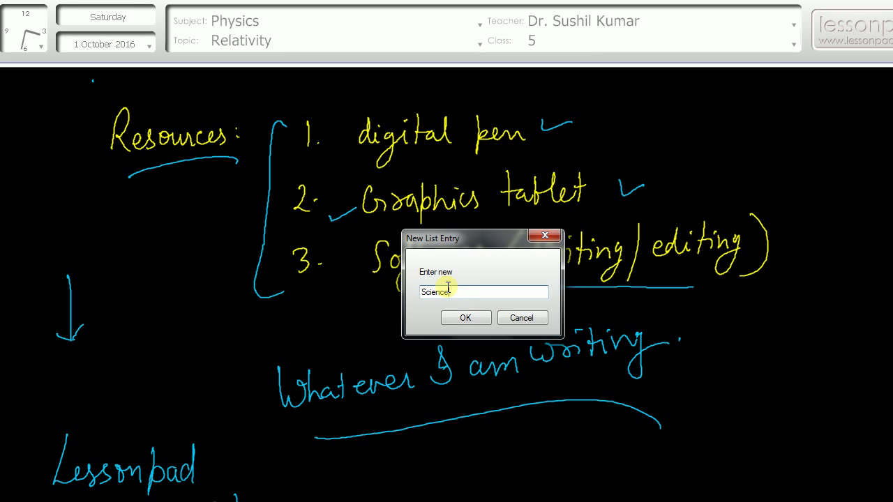
left_click(522, 323)
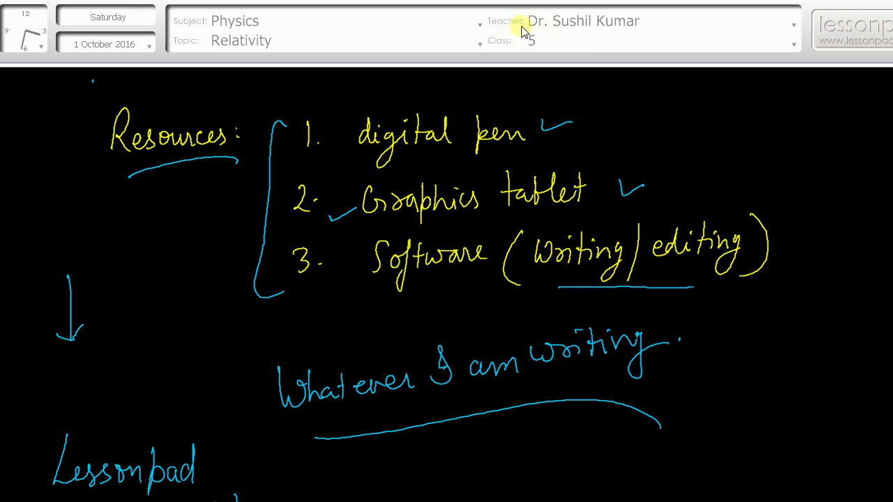
left_click(794, 26)
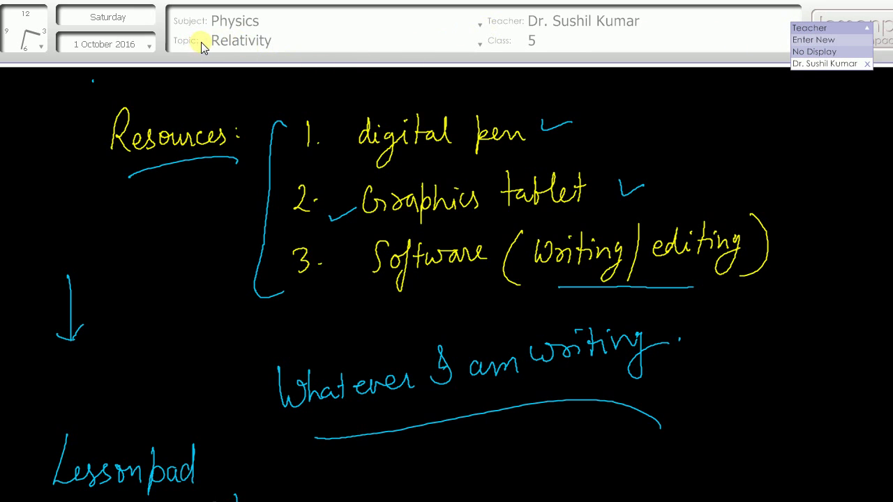
left_click(483, 46)
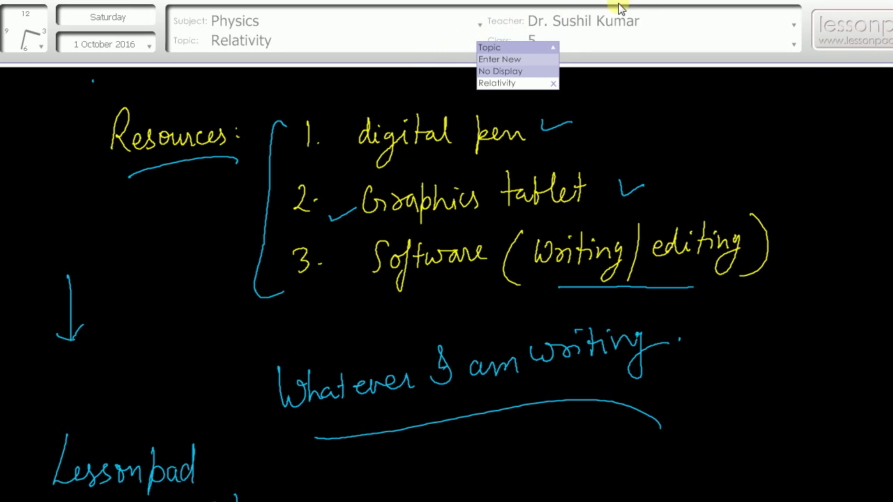
left_click(497, 83)
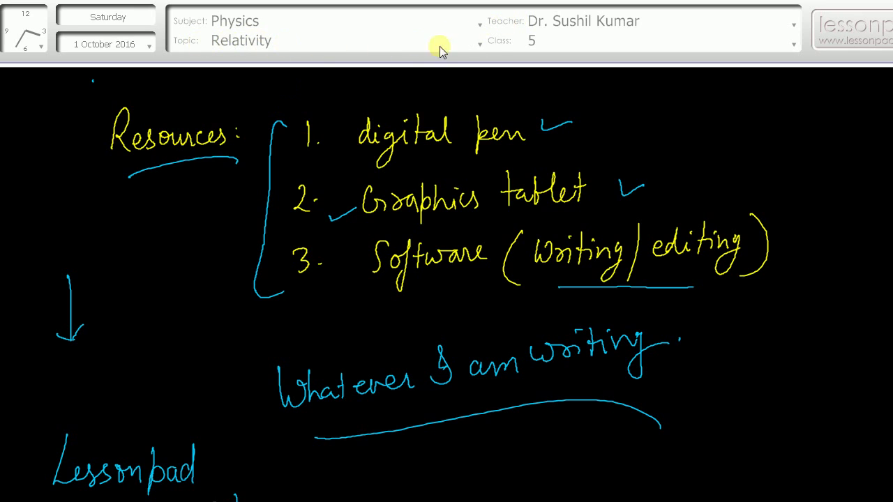
left_click(480, 44)
left_click(490, 60)
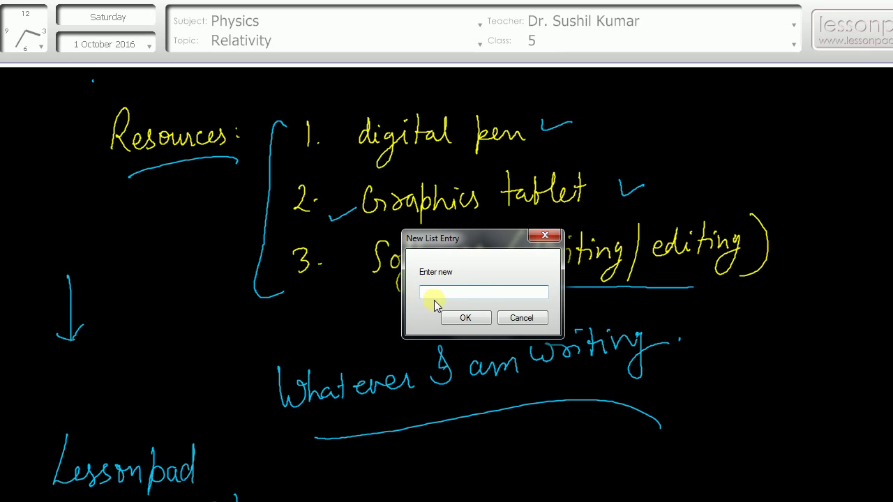
left_click(520, 320)
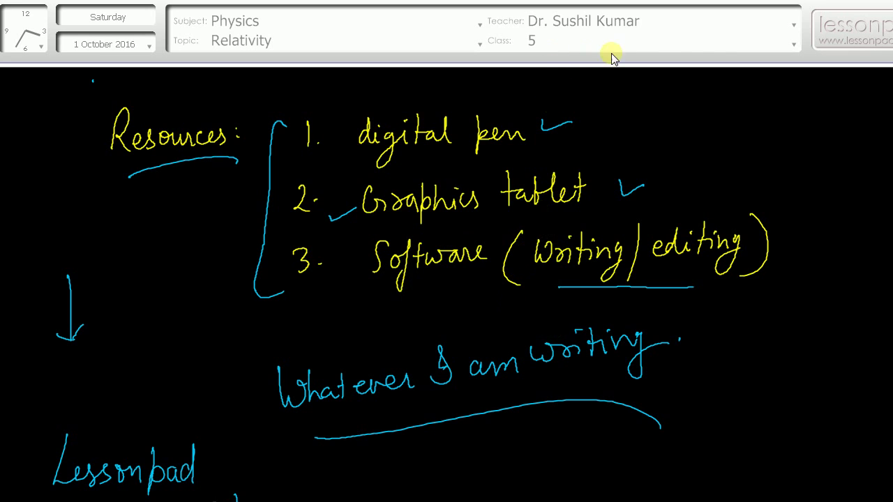
left_click(795, 50)
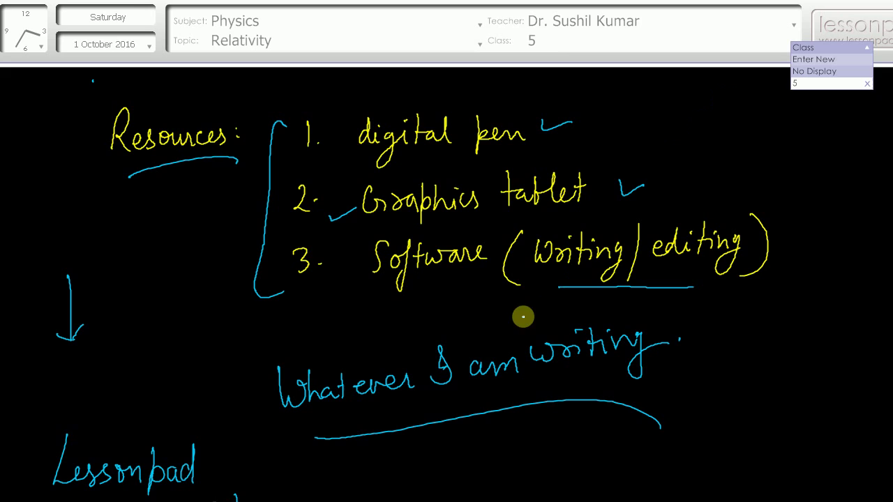
Leave class 5 unchanged, check the Toolbox menu, and replace the Resources notes with a blank page.
left_click(428, 401)
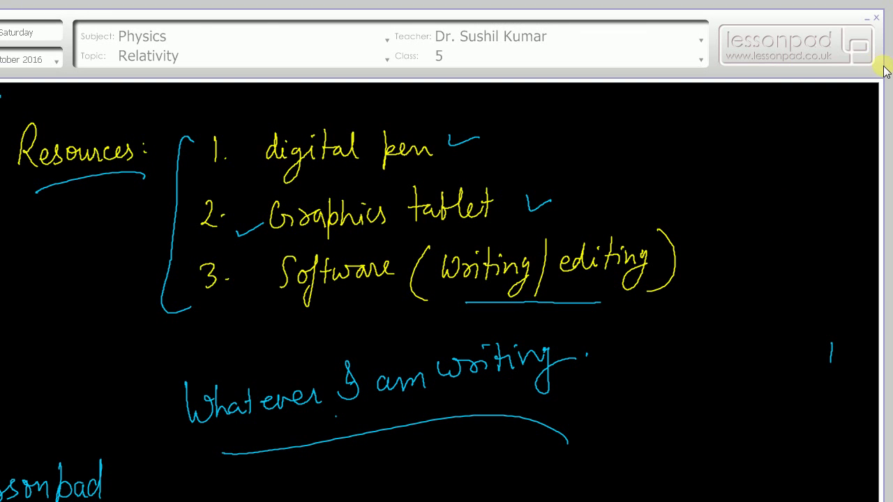
mouse_move(890, 83)
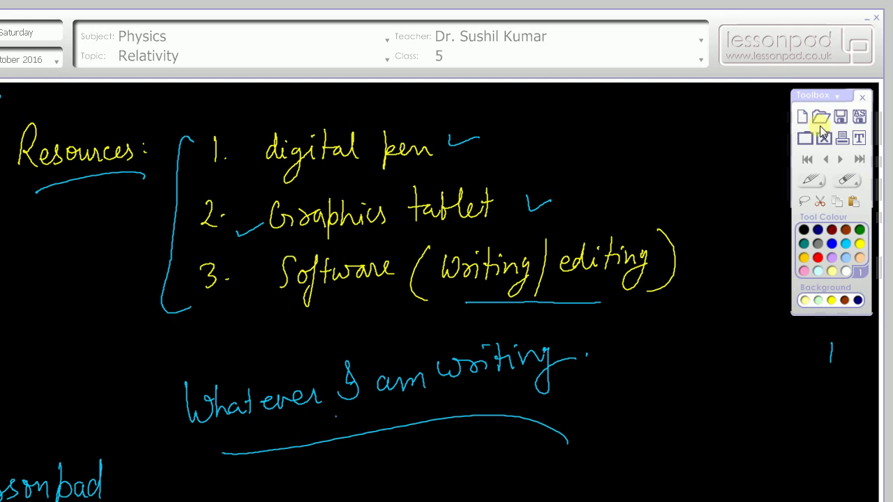
left_click(837, 97)
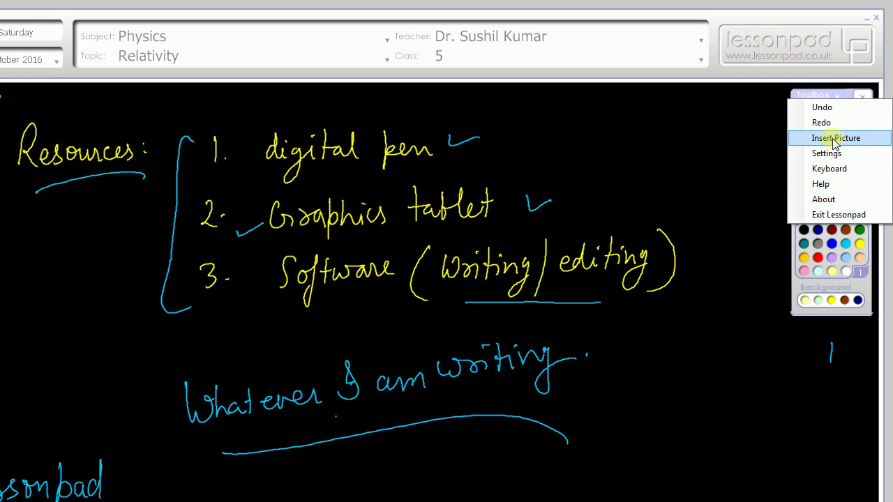
left_click(751, 131)
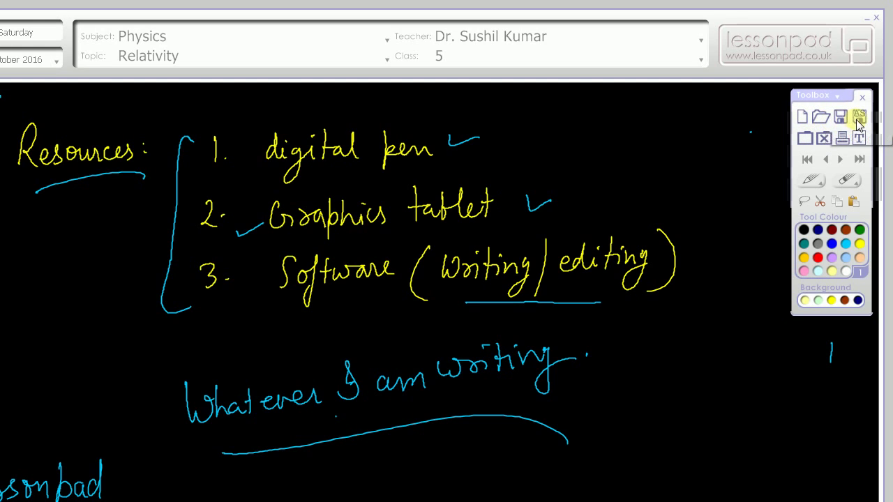
left_click(805, 139)
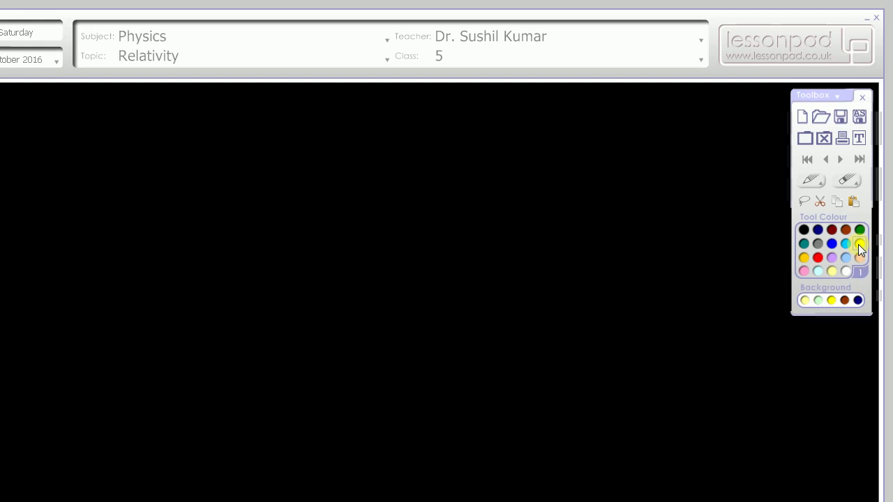
Try grey, purple and pink backgrounds, settle on cyan, and handwrite 'Blue' in blue ink.
left_click(845, 301)
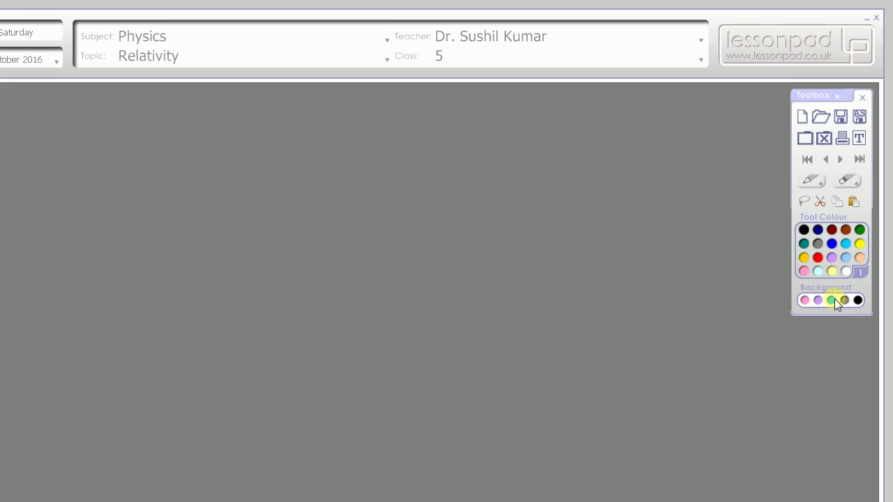
left_click(832, 300)
left_click(818, 300)
left_click(803, 301)
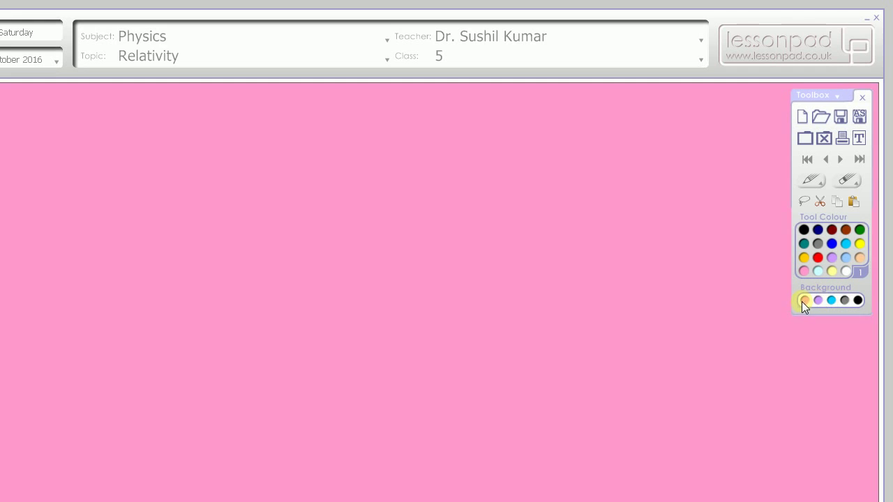
left_click(818, 301)
left_click(830, 301)
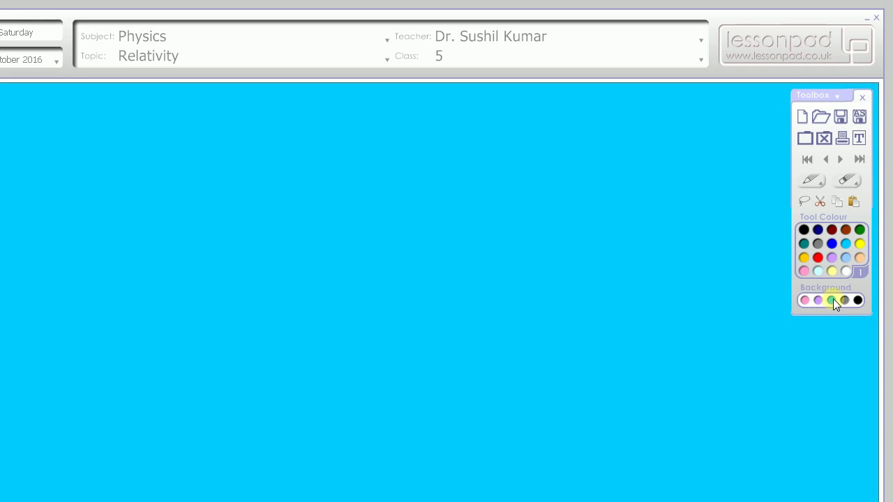
left_click(831, 243)
mouse_move(361, 210)
left_mouse_down()
mouse_move(364, 240)
mouse_move(400, 207)
mouse_move(434, 207)
left_mouse_up()
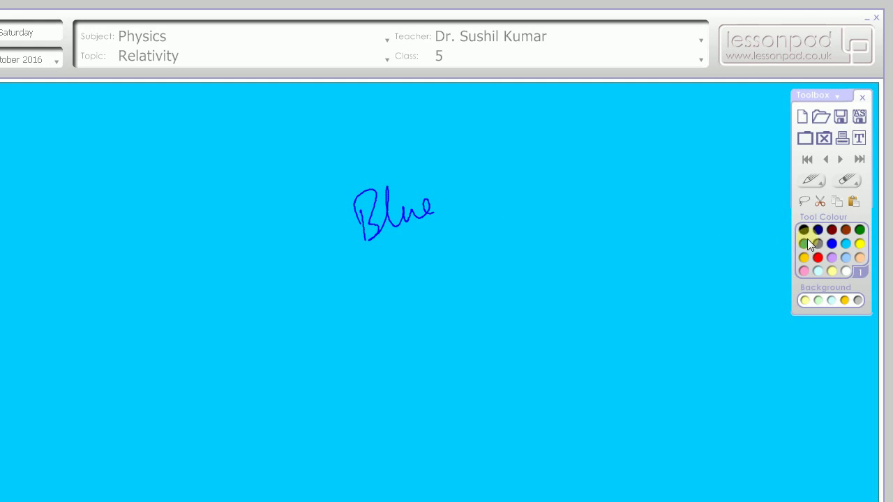
Handwrite 'Suit' in red ink, adding a short red stroke and dot lower down.
left_click(817, 257)
left_click_drag(487, 269, 490, 295)
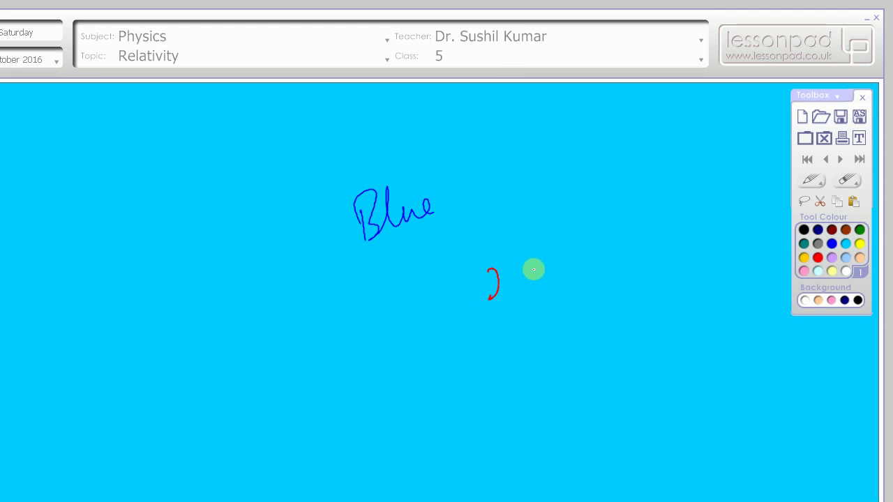
mouse_move(541, 260)
left_mouse_down()
mouse_move(529, 290)
mouse_move(564, 264)
mouse_move(572, 276)
left_mouse_up()
left_click_drag(583, 242, 579, 278)
left_click_drag(571, 265, 588, 258)
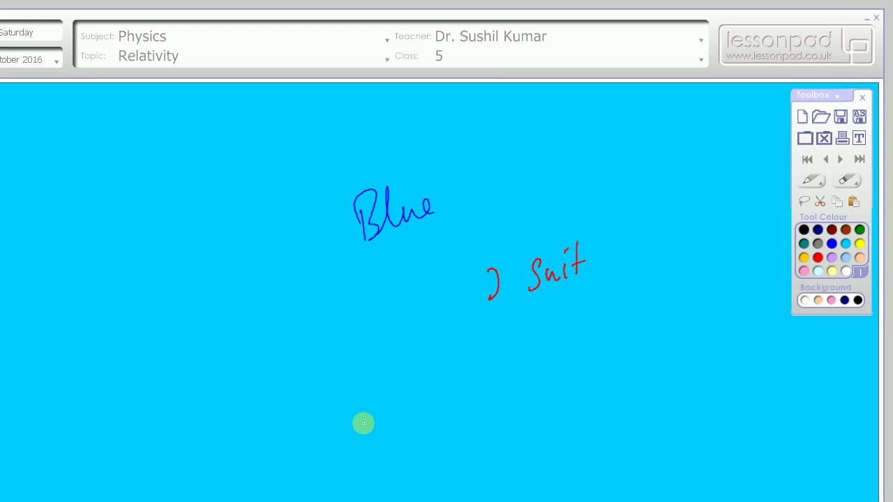
left_click_drag(384, 463, 381, 472)
left_click(367, 479)
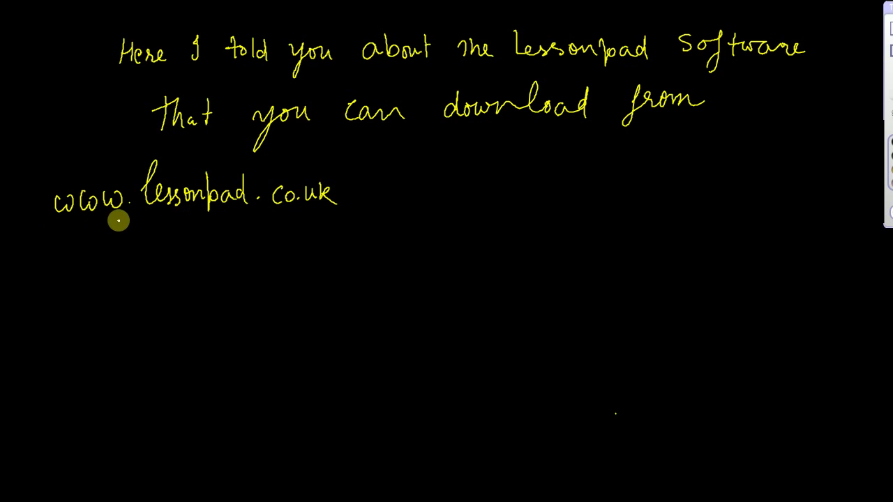
left_click_drag(64, 230, 344, 213)
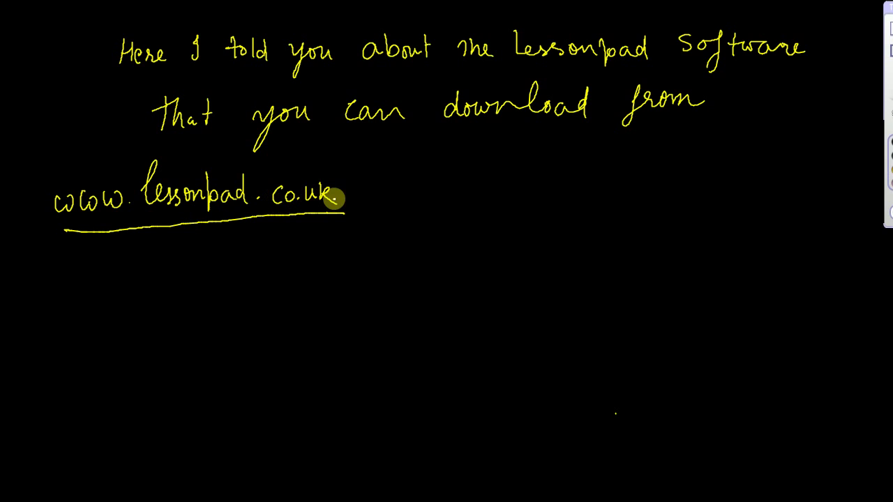